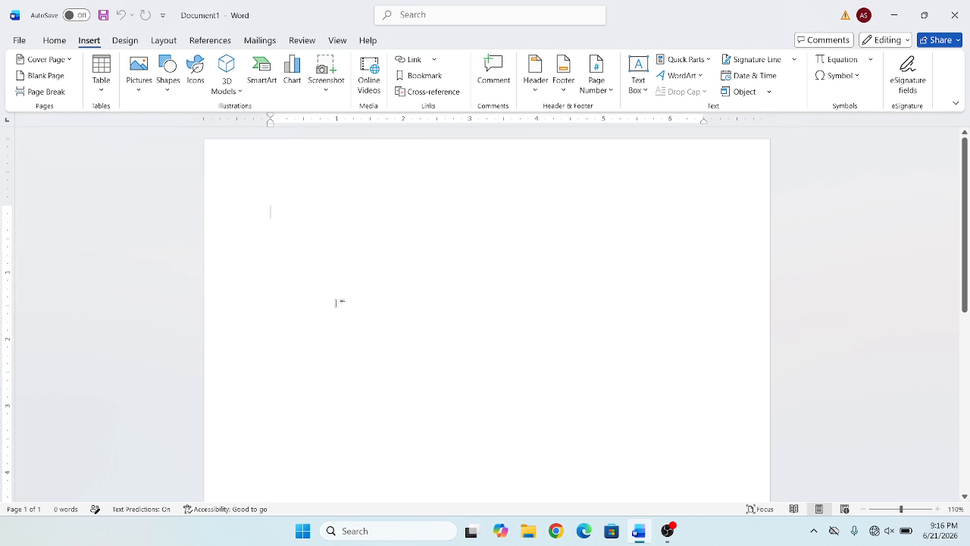
pyautogui.click(65, 59)
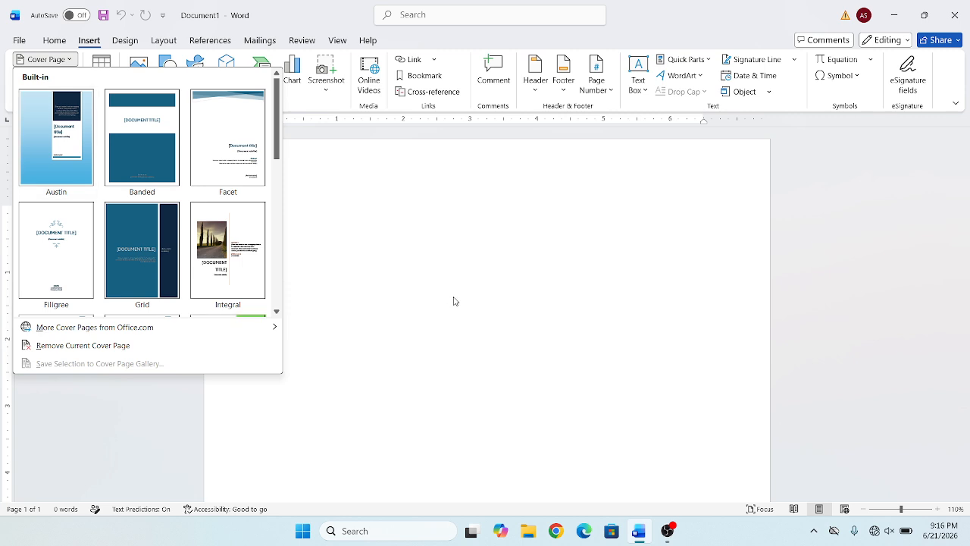
pyautogui.click(453, 296)
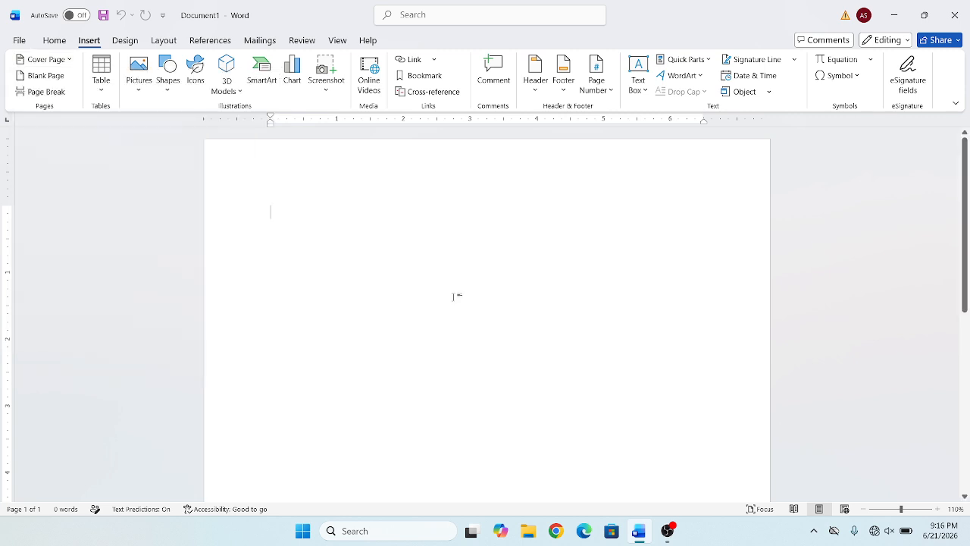
# Insert a table of three columns and two rows using the size grid, and delete it again.
pyautogui.click(107, 91)
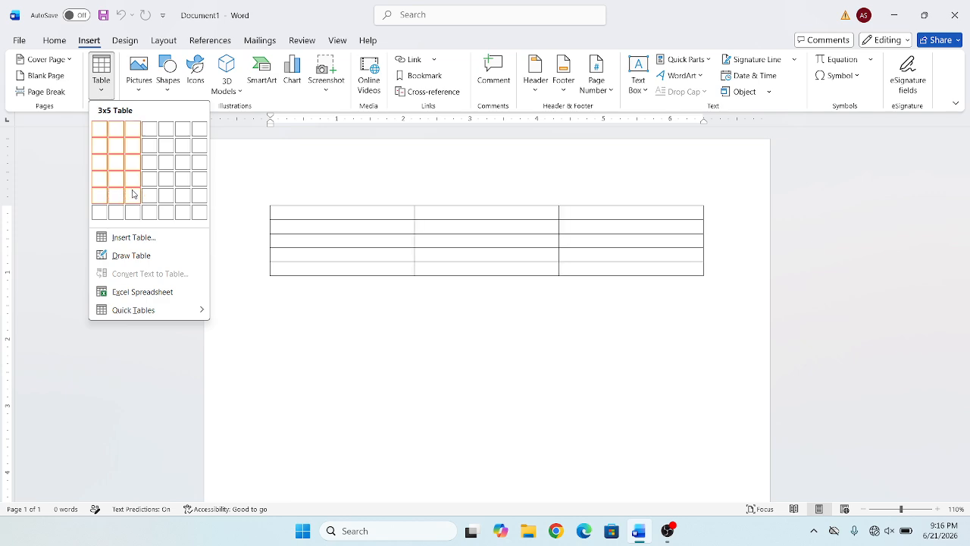
pyautogui.click(132, 146)
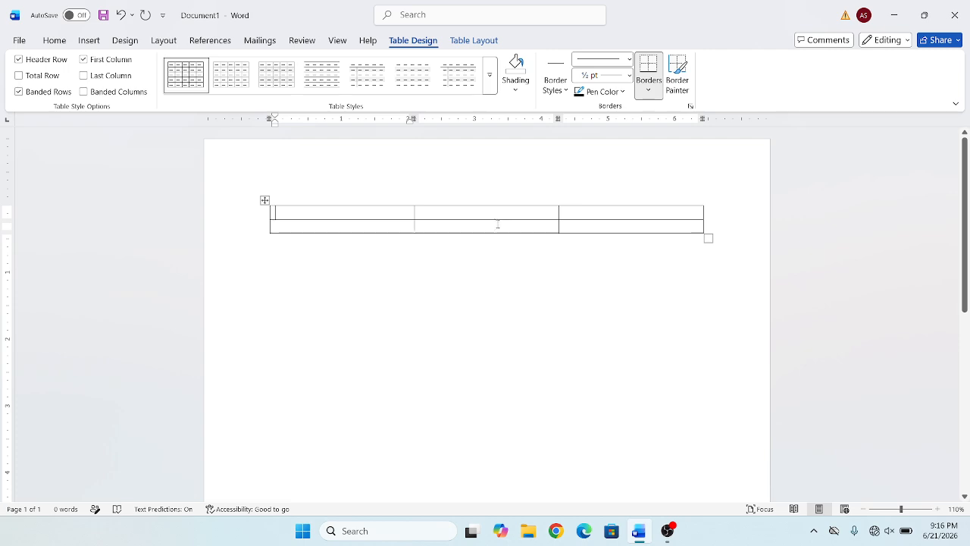
pyautogui.click(264, 200)
pyautogui.press('BackSpace')
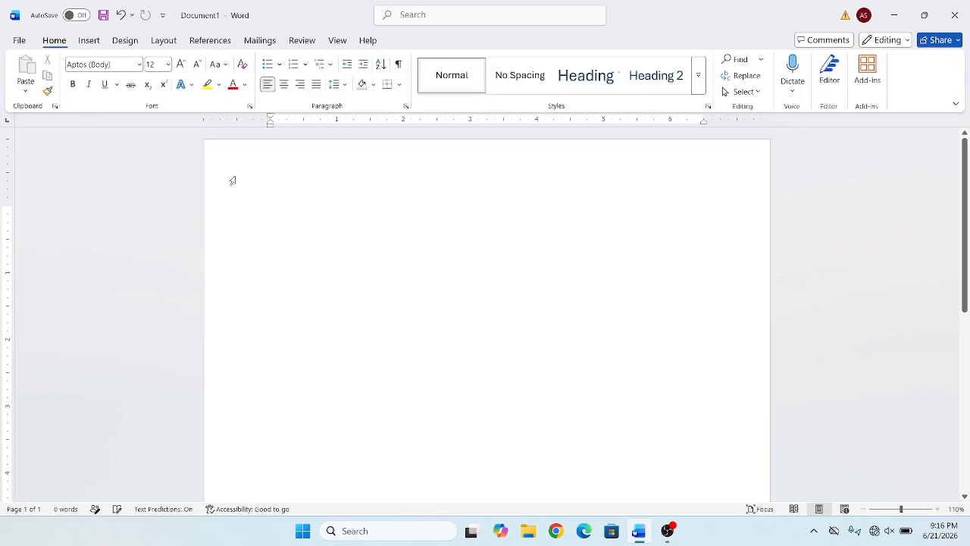
# Insert a table of five columns and two rows with fixed column width, and dismiss the Phone Link notification.
pyautogui.click(88, 41)
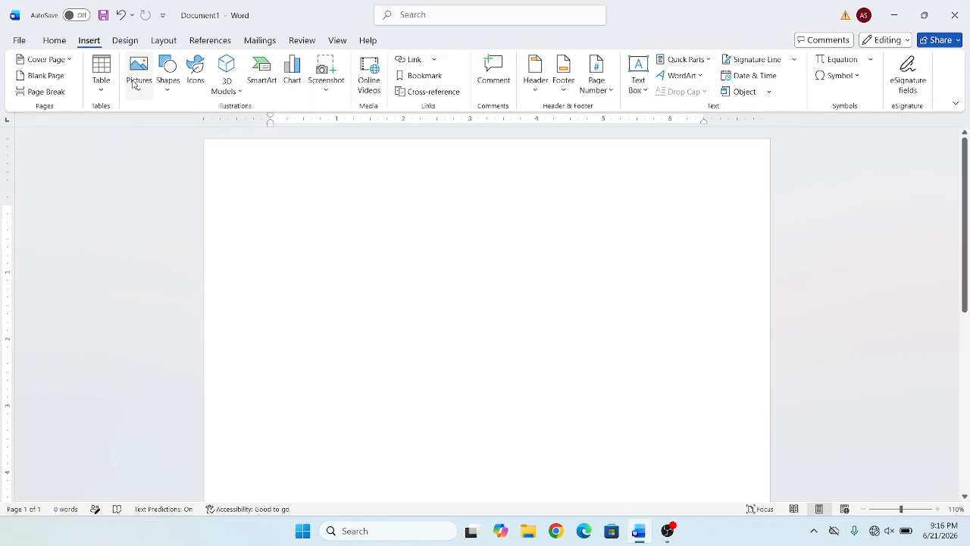
pyautogui.click(109, 89)
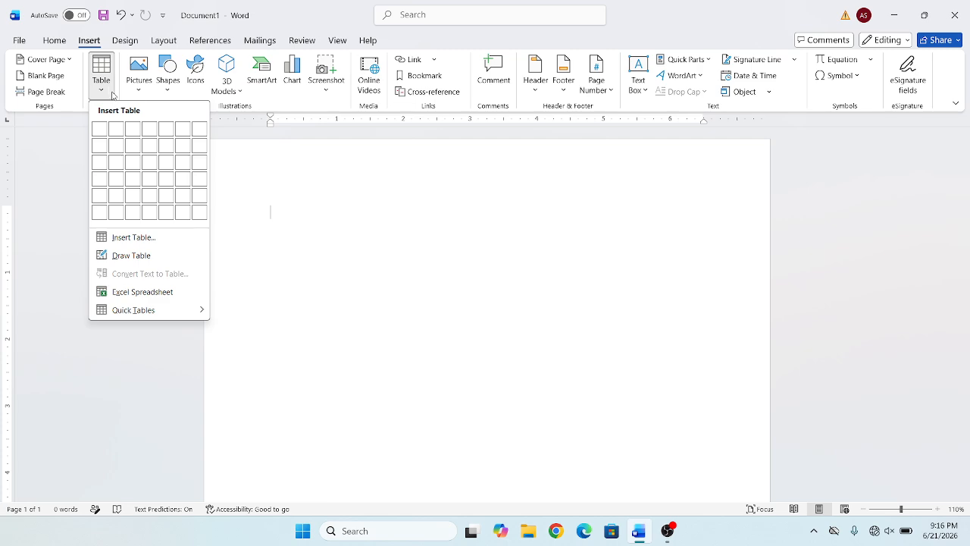
pyautogui.click(135, 237)
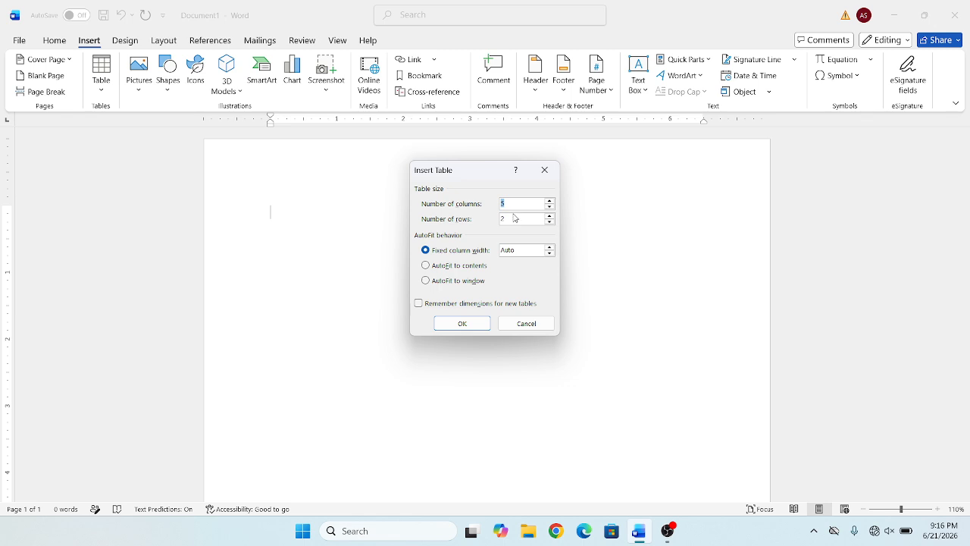
pyautogui.click(463, 324)
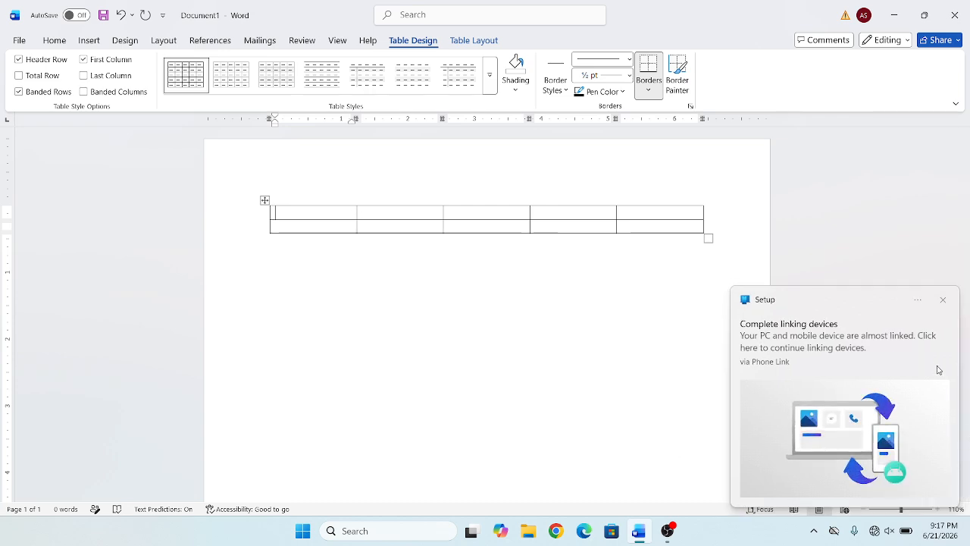
pyautogui.click(944, 300)
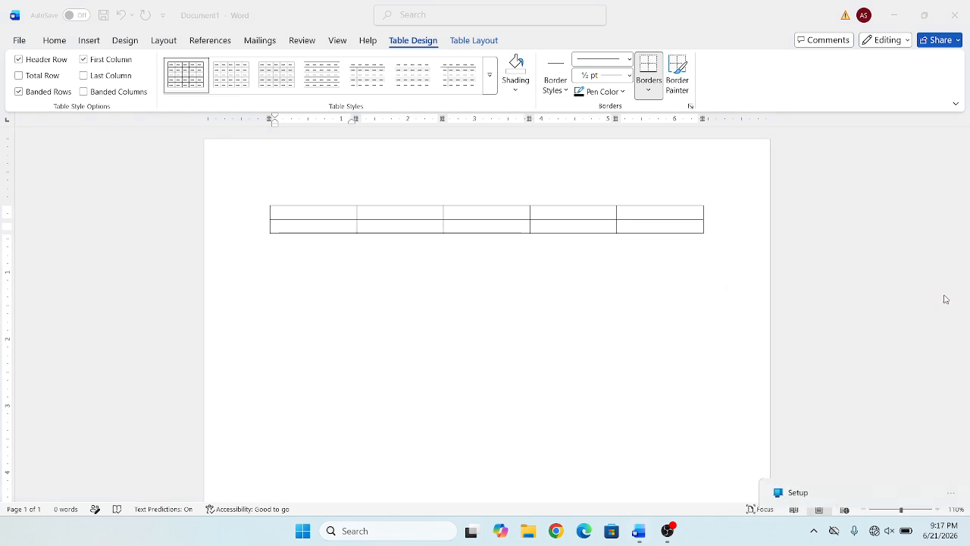
# Narrow the table's first and third columns by moving each column's right border inward.
pyautogui.click(357, 219)
pyautogui.moveTo(357, 219)
pyautogui.mouseDown()
pyautogui.moveTo(288, 203)
pyautogui.moveTo(356, 212)
pyautogui.mouseUp()
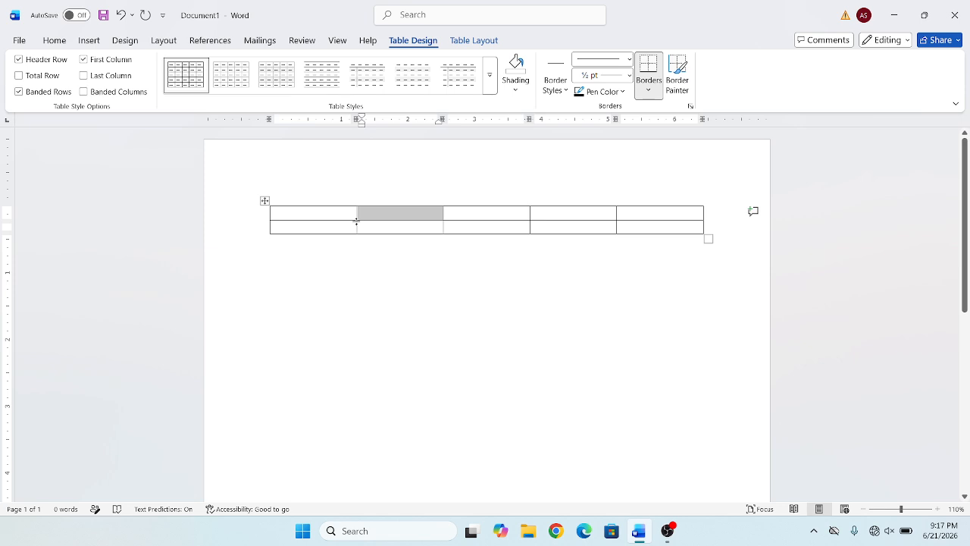
pyautogui.click(367, 214)
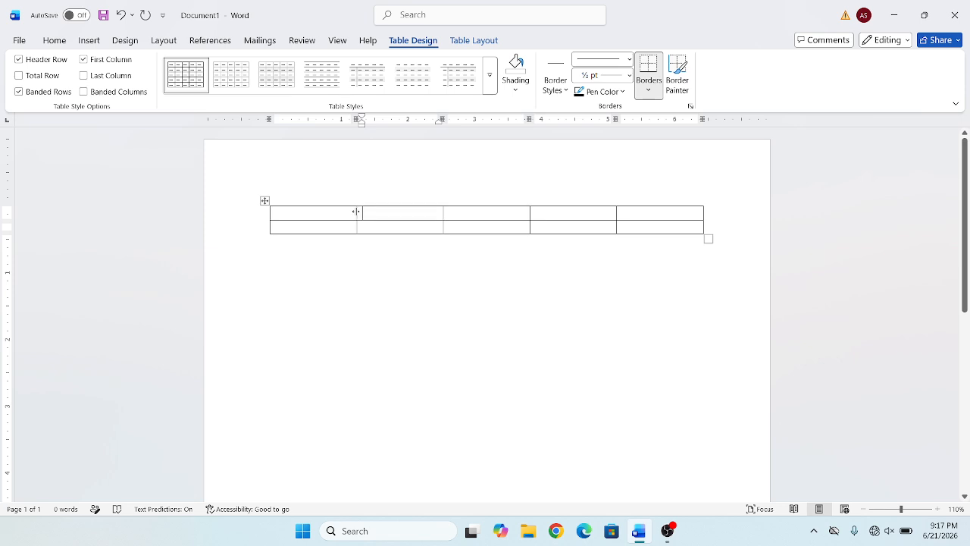
pyautogui.moveTo(356, 212); pyautogui.dragTo(329, 216)
pyautogui.click(531, 215)
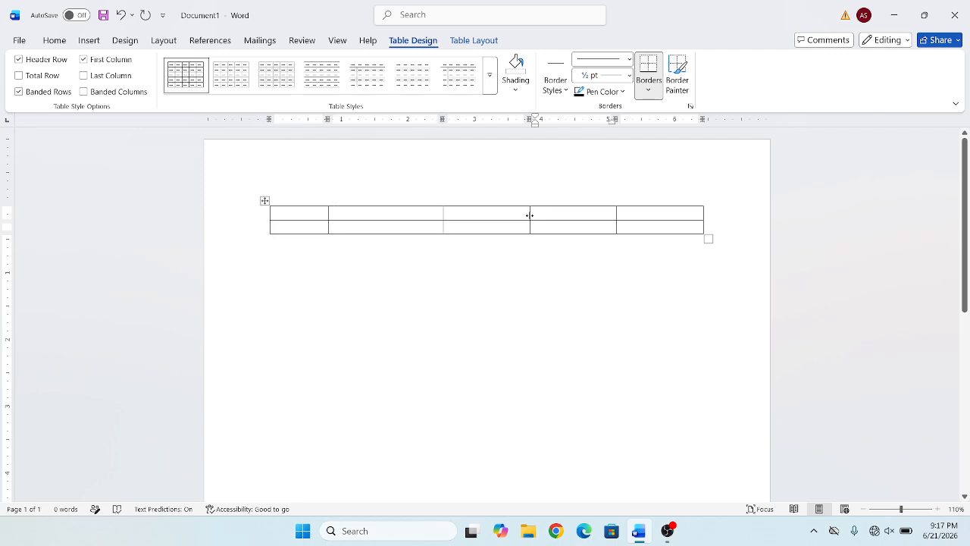
pyautogui.moveTo(529, 215); pyautogui.dragTo(458, 205)
pyautogui.click(380, 348)
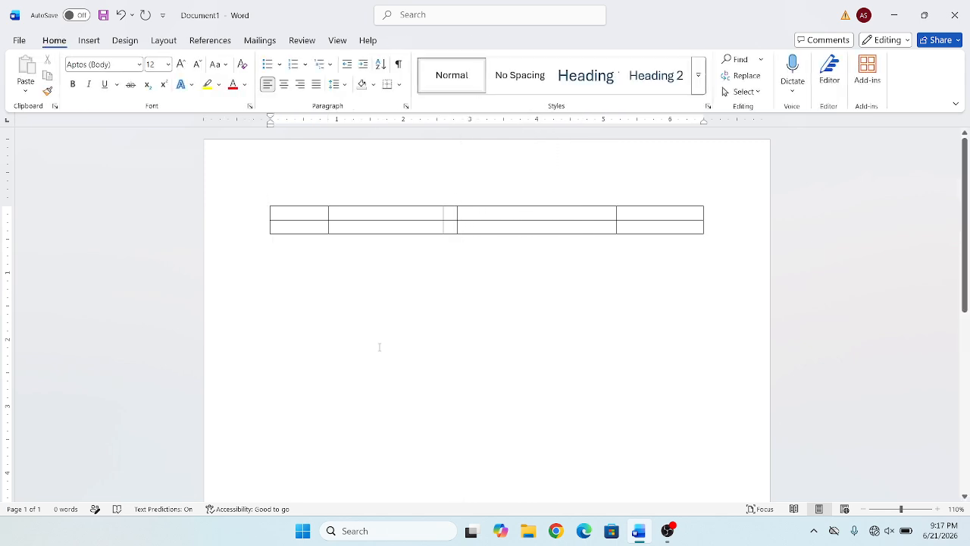
# Delete the whole five-column table.
pyautogui.click(265, 201)
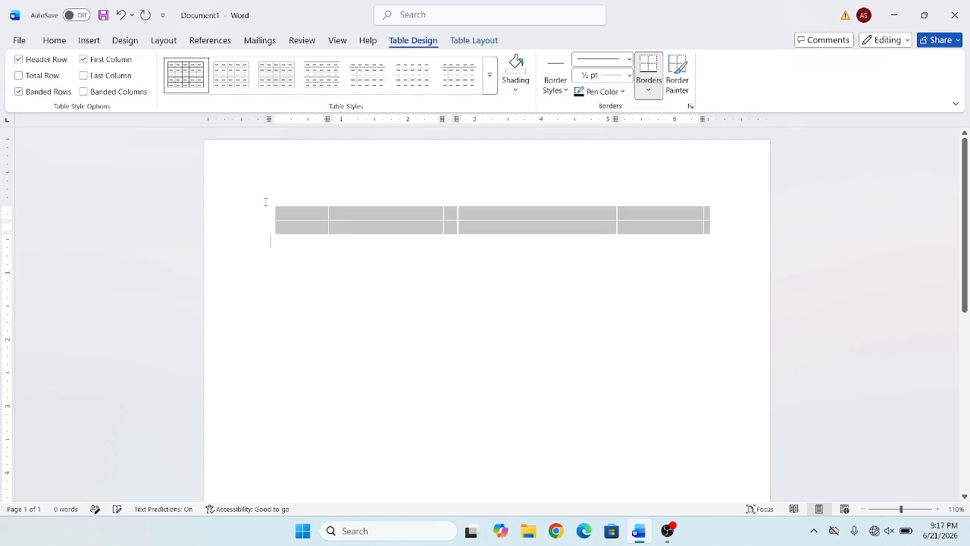
pyautogui.press('BackSpace')
# Draw a freehand table outline about 4.54" wide and 3.24" high on the empty page.
pyautogui.click(90, 40)
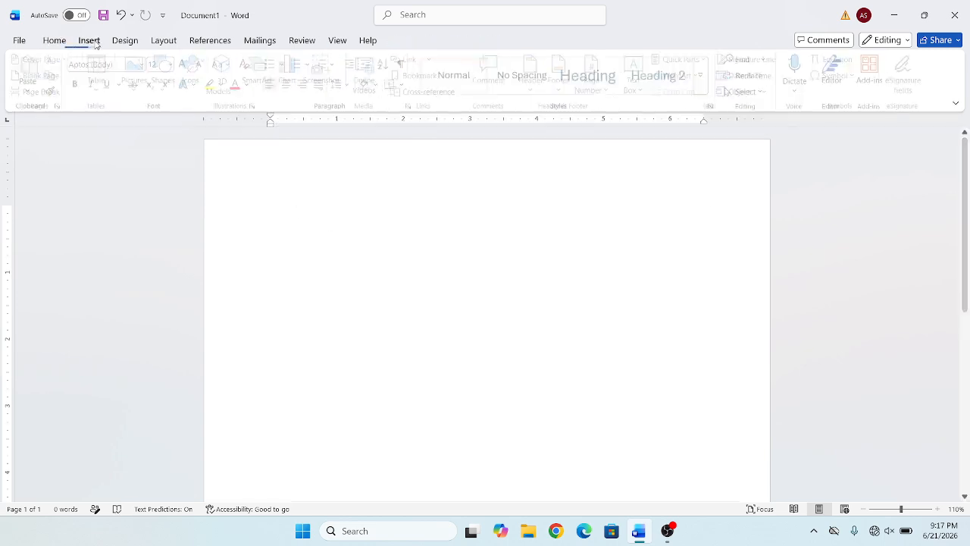
pyautogui.click(114, 90)
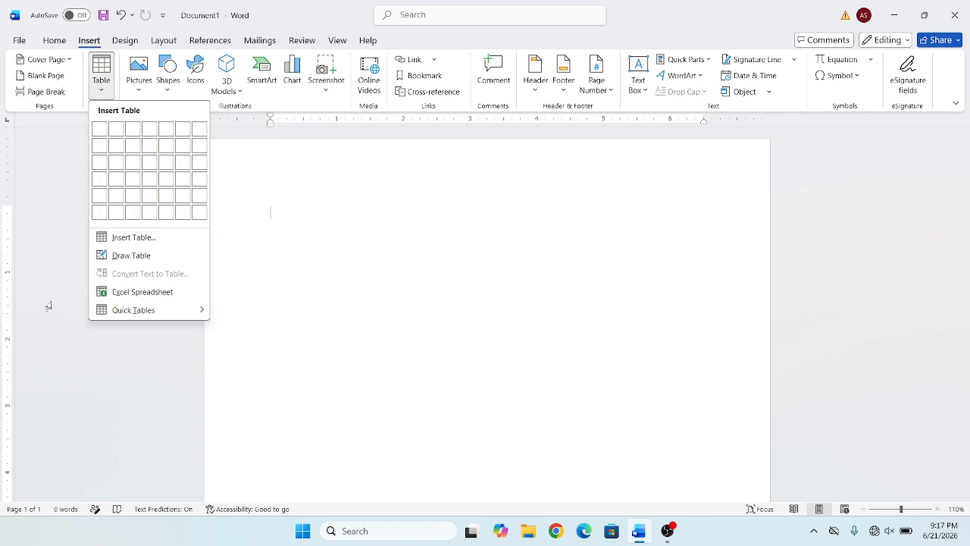
pyautogui.click(131, 256)
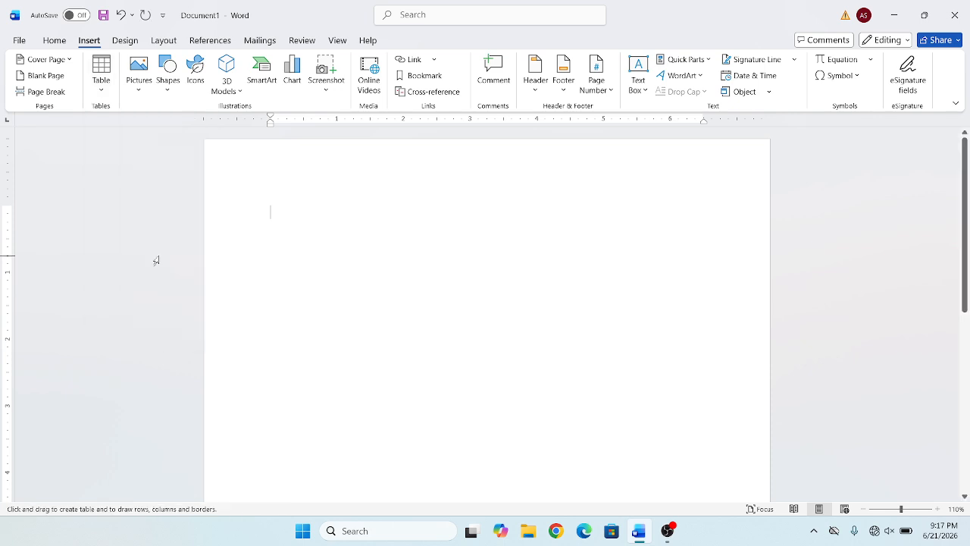
pyautogui.moveTo(307, 201)
pyautogui.mouseDown()
pyautogui.moveTo(563, 397)
pyautogui.moveTo(611, 414)
pyautogui.mouseUp()
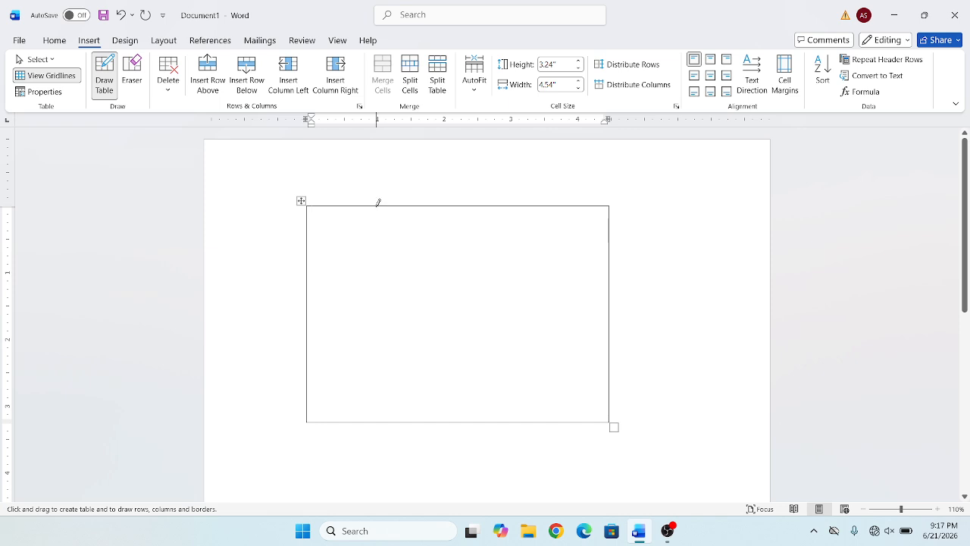
# Draw a vertical divider forming a first column about 1.02" wide, and split the second column horizontally about 1.54" below the table's upper edge.
pyautogui.moveTo(377, 203)
pyautogui.mouseDown()
pyautogui.moveTo(392, 371)
pyautogui.moveTo(386, 397)
pyautogui.moveTo(374, 400)
pyautogui.mouseUp()
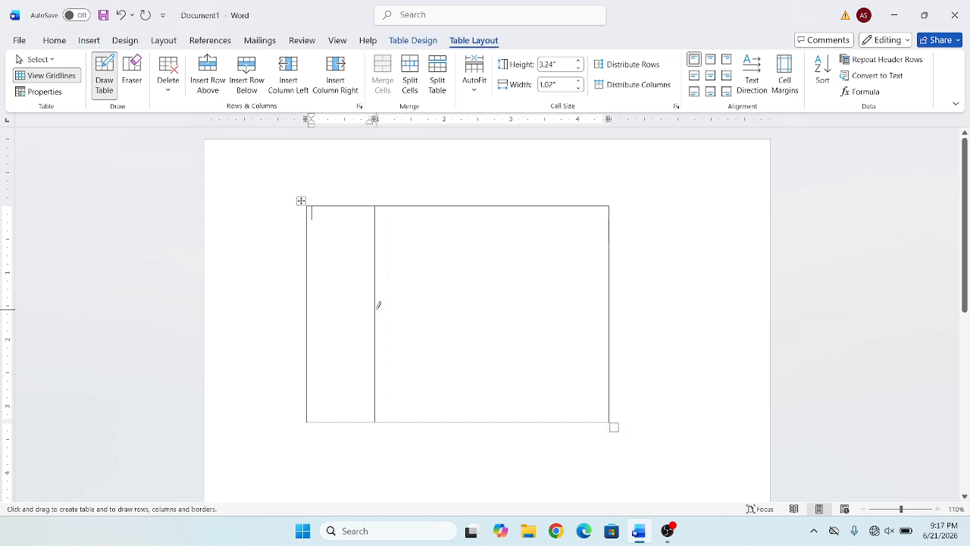
pyautogui.moveTo(377, 305)
pyautogui.mouseDown()
pyautogui.moveTo(568, 317)
pyautogui.moveTo(570, 307)
pyautogui.mouseUp()
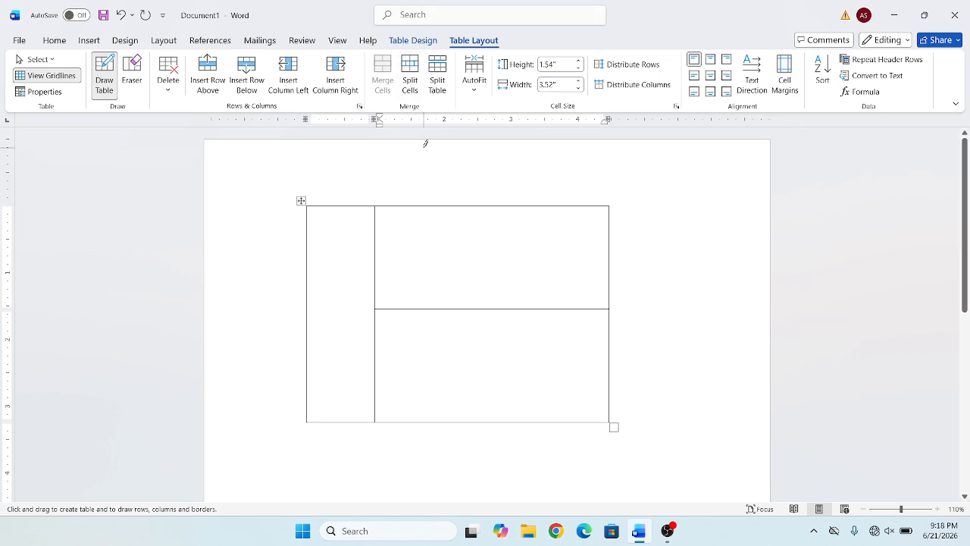
pyautogui.press('Escape')
pyautogui.click(481, 166)
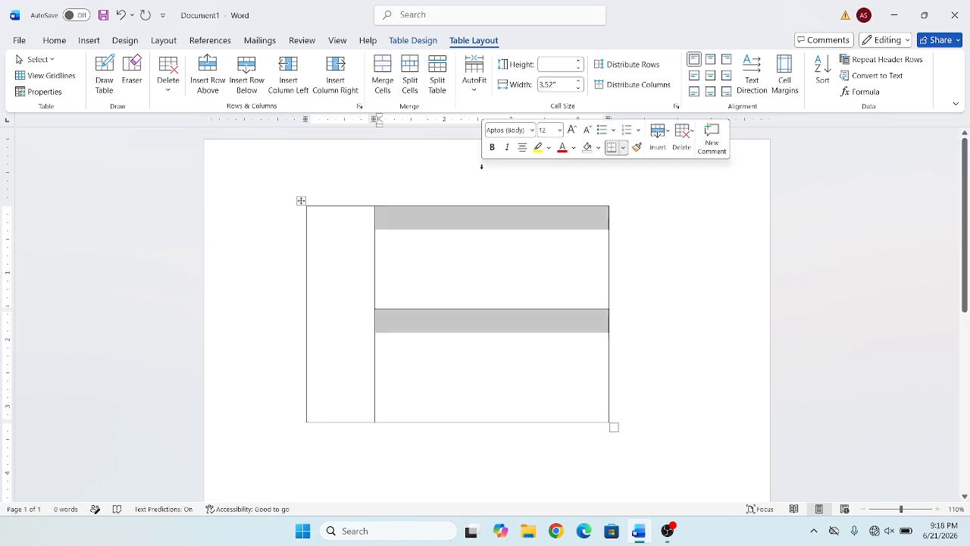
pyautogui.click(205, 289)
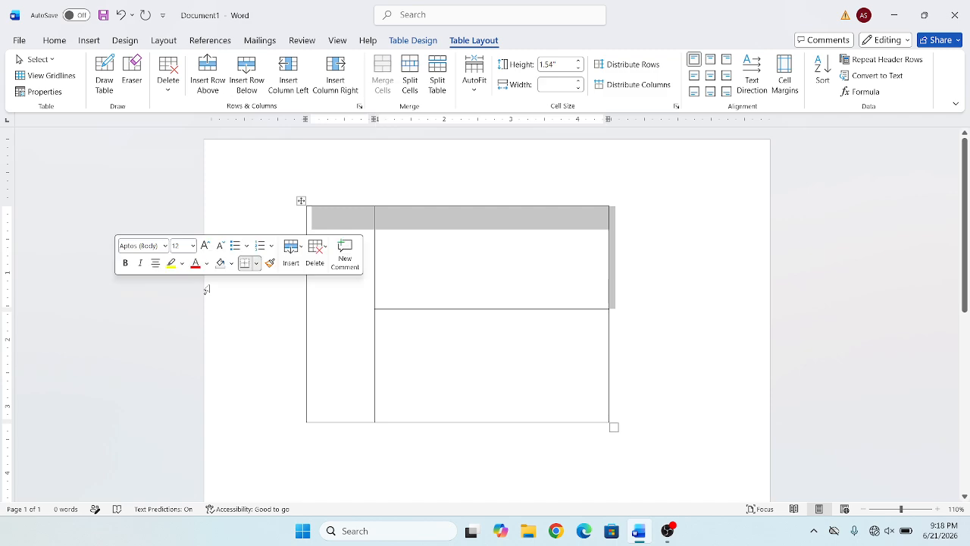
pyautogui.click(260, 41)
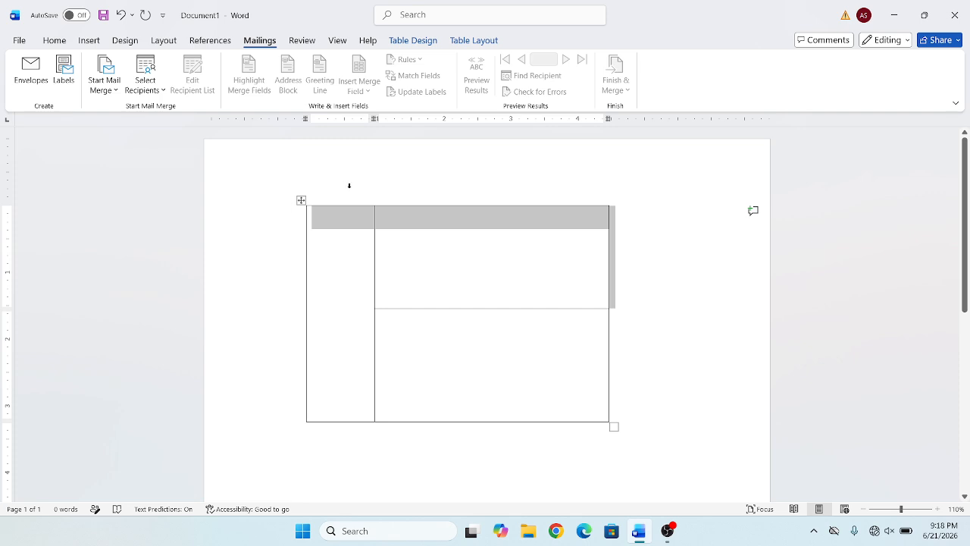
pyautogui.click(301, 200)
pyautogui.tripleClick(252, 227)
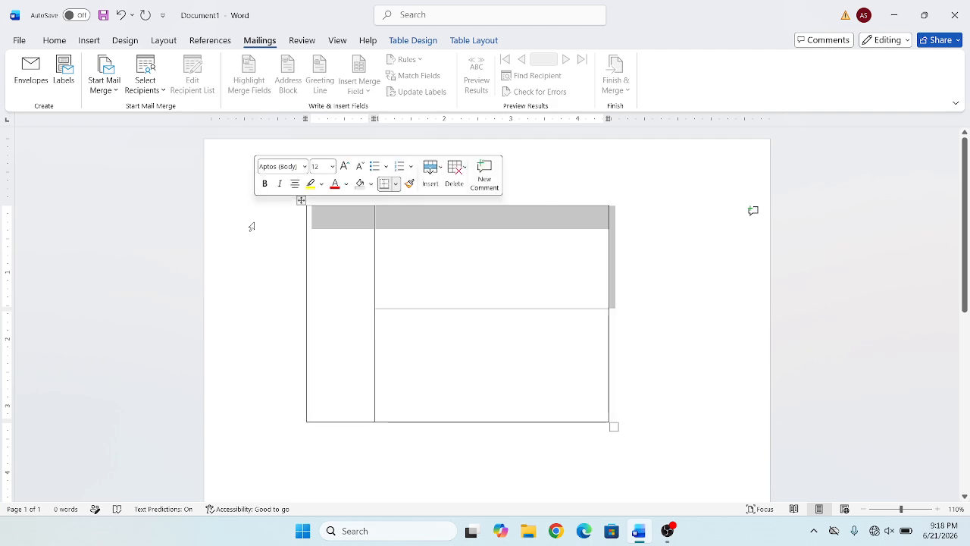
pyautogui.click(282, 470)
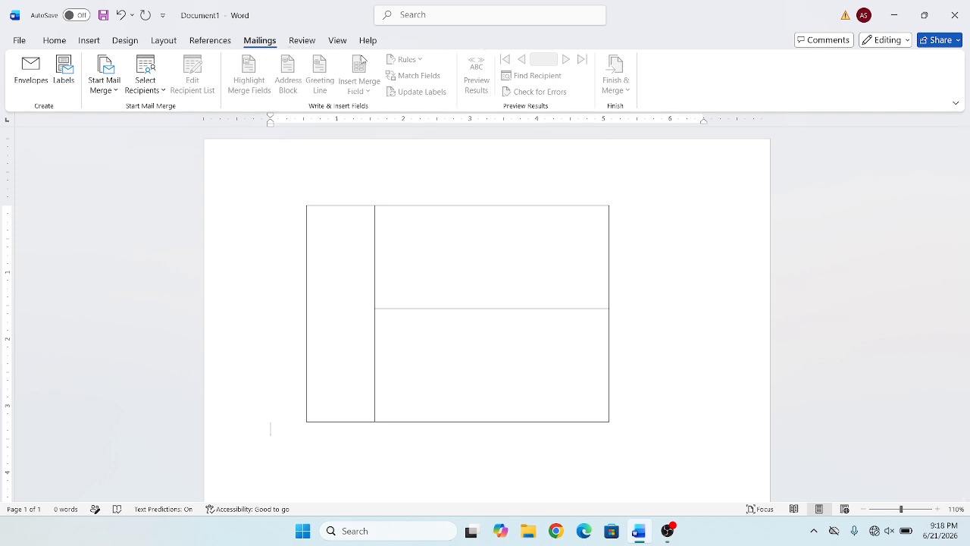
pyautogui.click(366, 253)
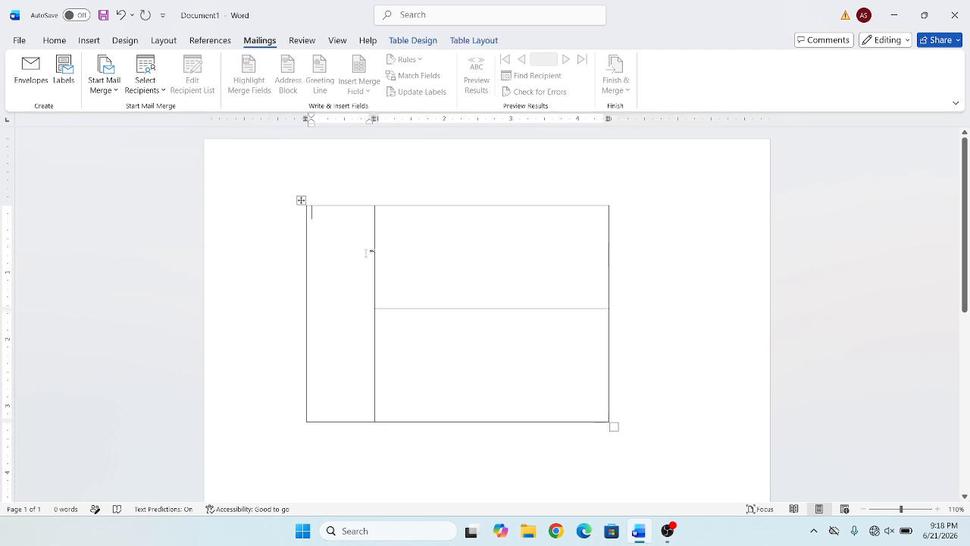
# Apply a purple shaded style from the Grid Tables group to the whole drawn table.
pyautogui.click(301, 201)
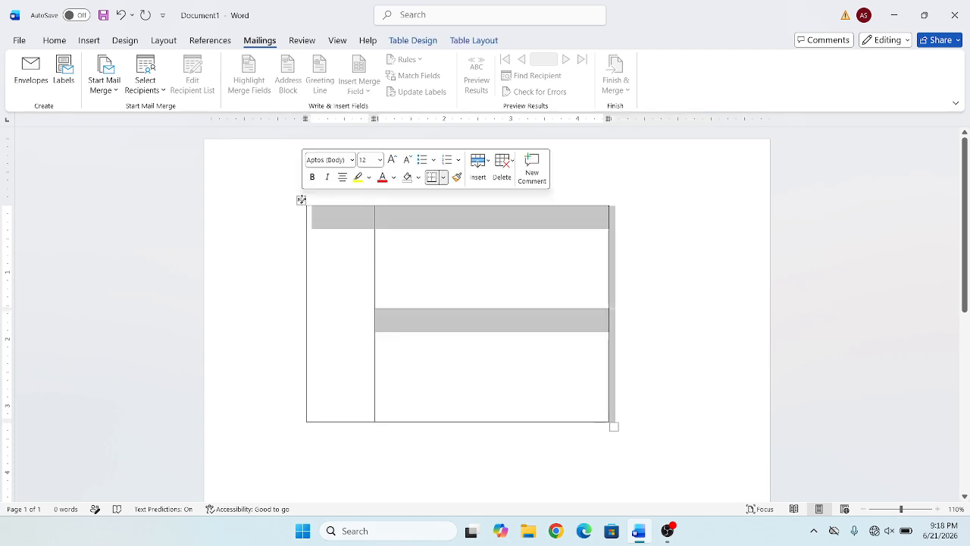
pyautogui.click(427, 42)
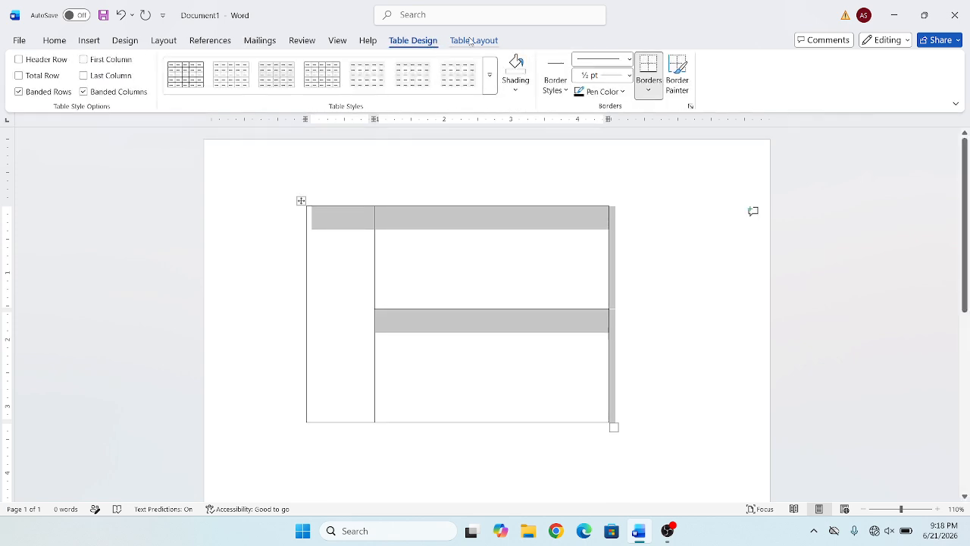
pyautogui.click(471, 41)
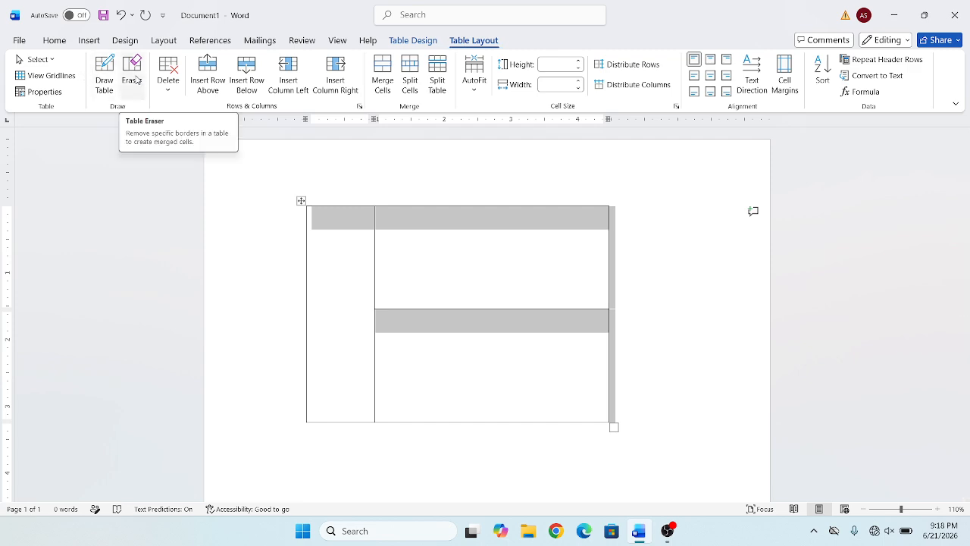
pyautogui.click(424, 41)
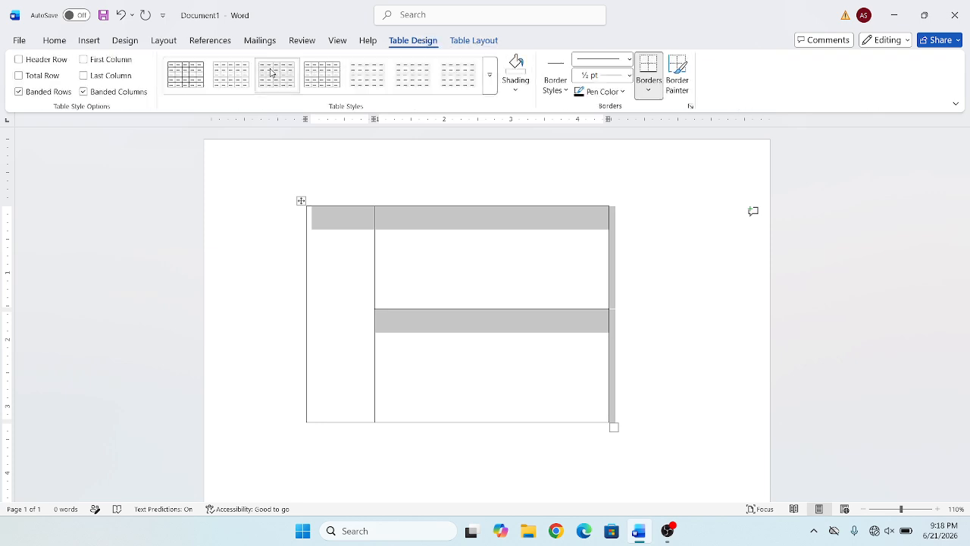
pyautogui.click(490, 75)
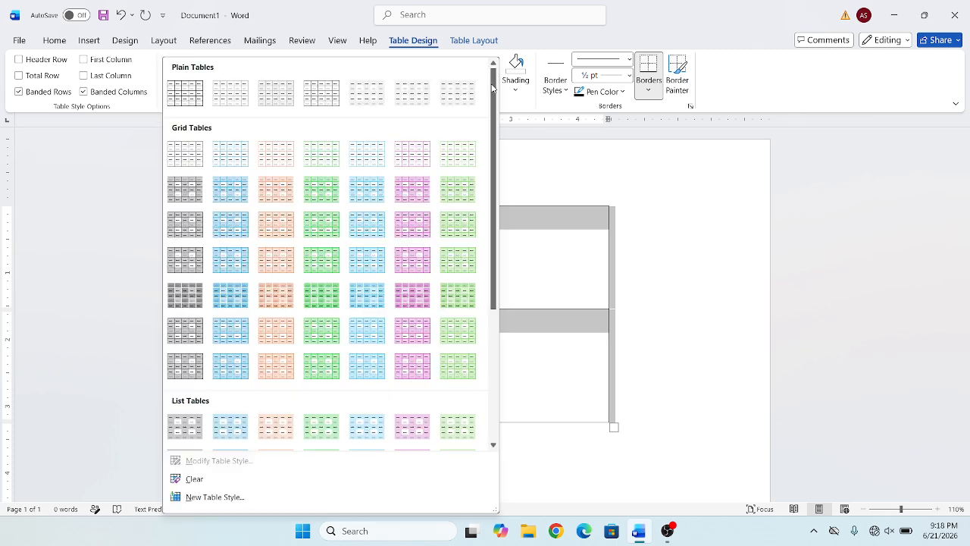
pyautogui.click(412, 226)
pyautogui.click(393, 382)
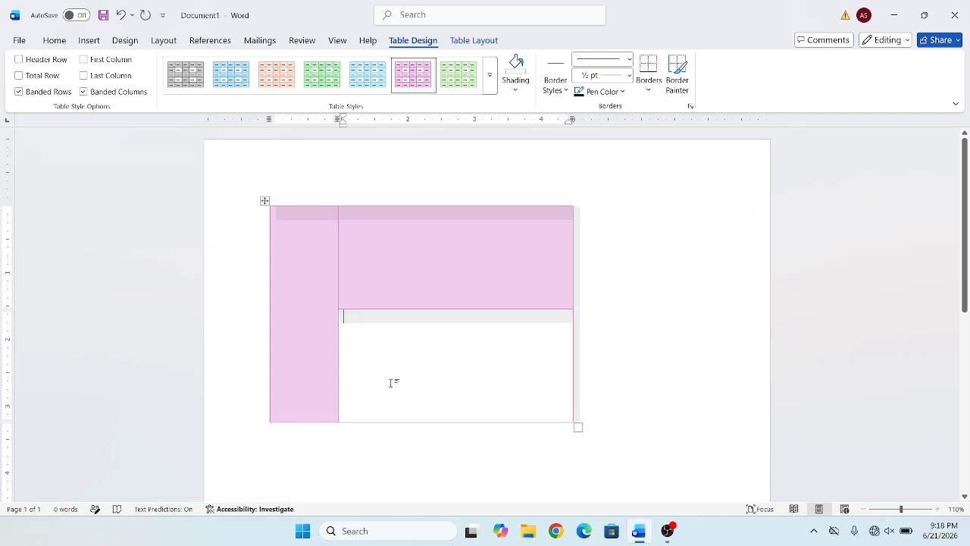
# Delete the whole purple-styled table.
pyautogui.click(264, 200)
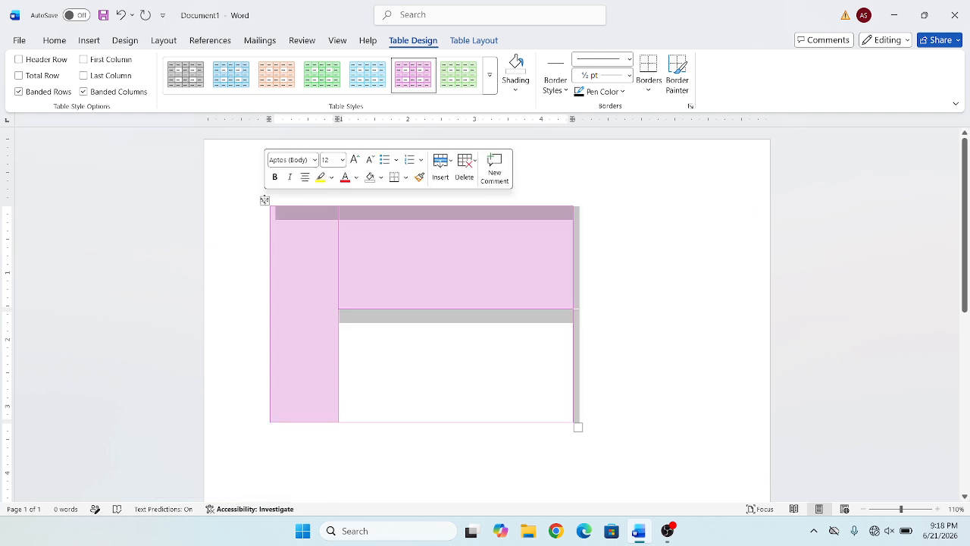
pyautogui.press('BackSpace')
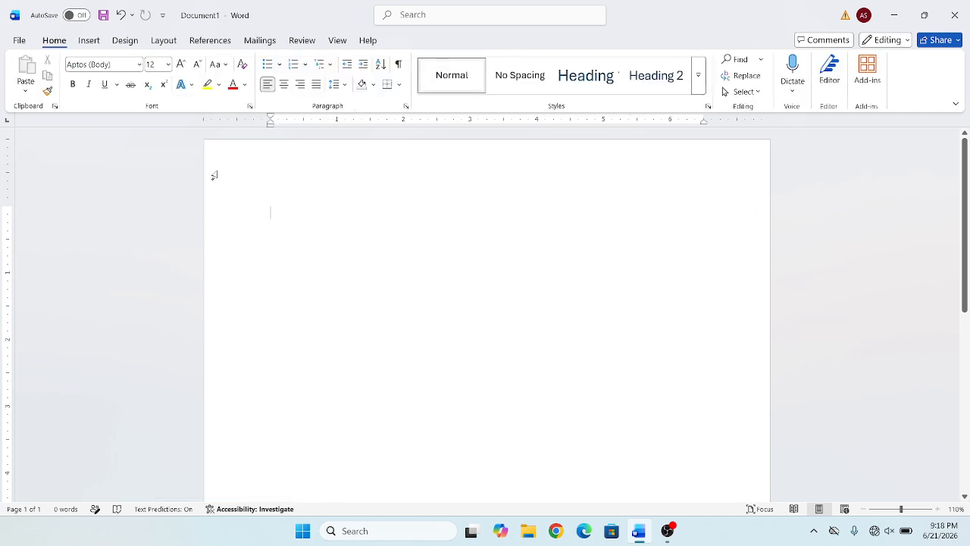
pyautogui.click(100, 49)
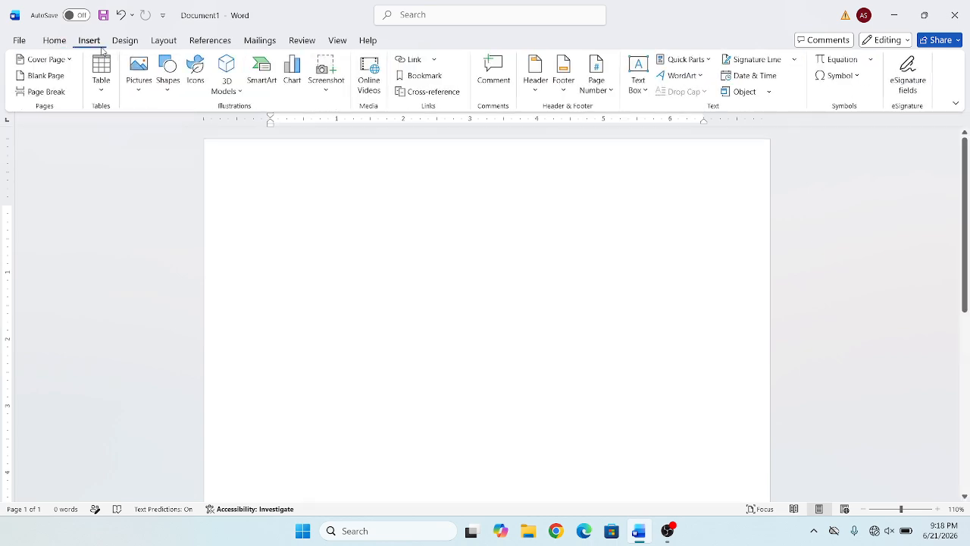
pyautogui.click(140, 93)
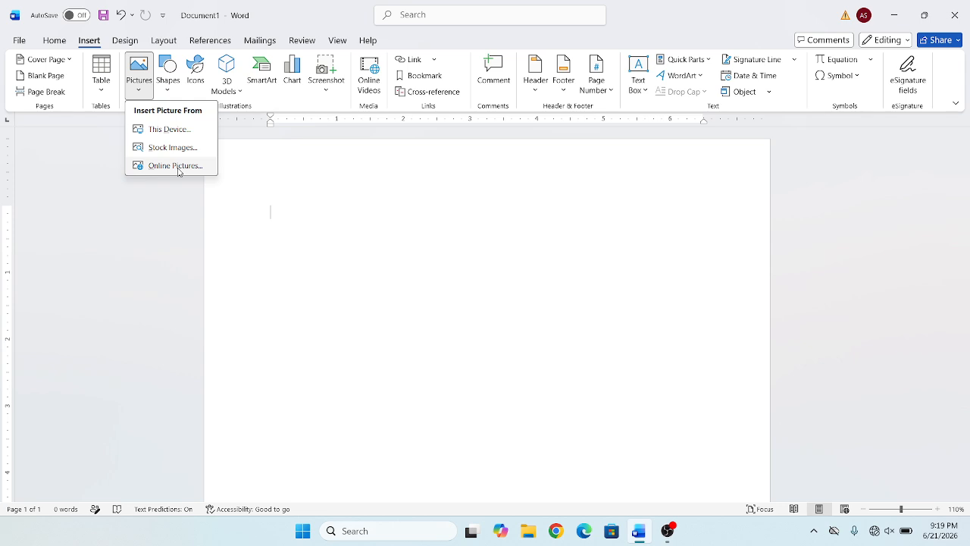
pyautogui.click(170, 130)
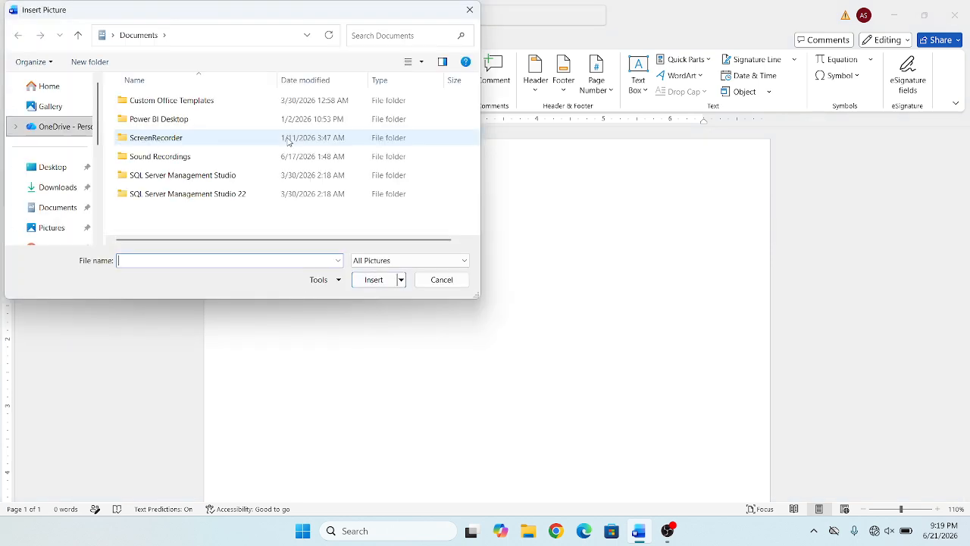
pyautogui.click(53, 168)
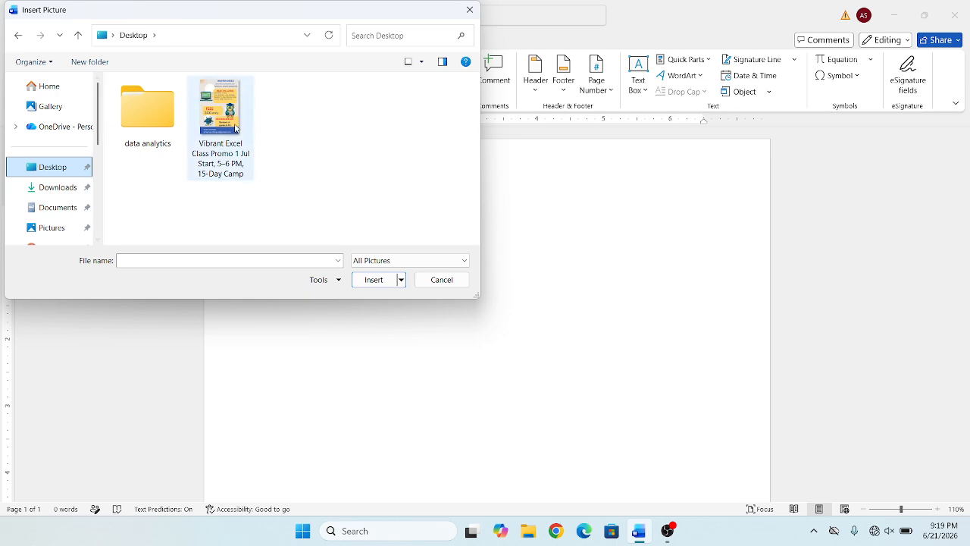
pyautogui.click(470, 10)
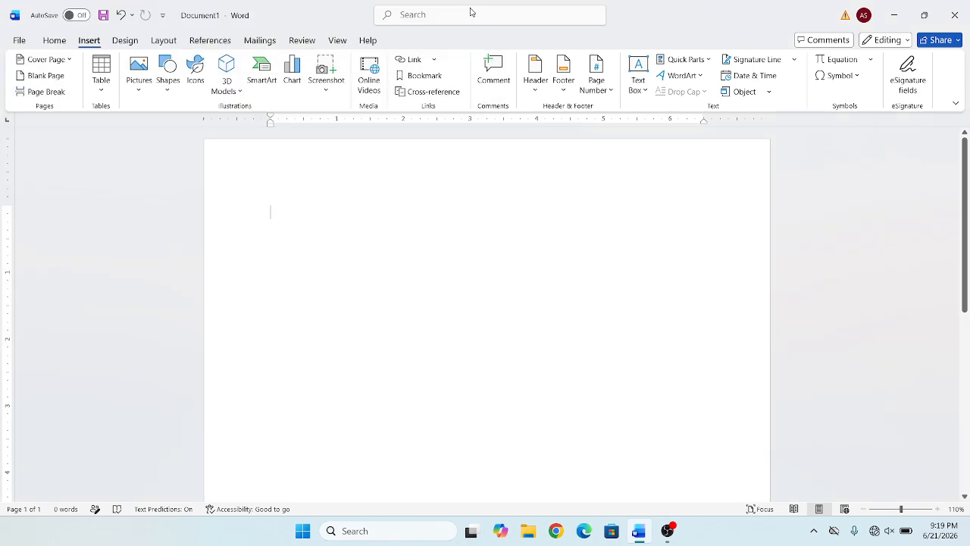
# Start inserting a picture from this device and browse the Downloads folder and the Gallery, showing the Gallery with extra large icons.
pyautogui.click(139, 81)
pyautogui.click(166, 130)
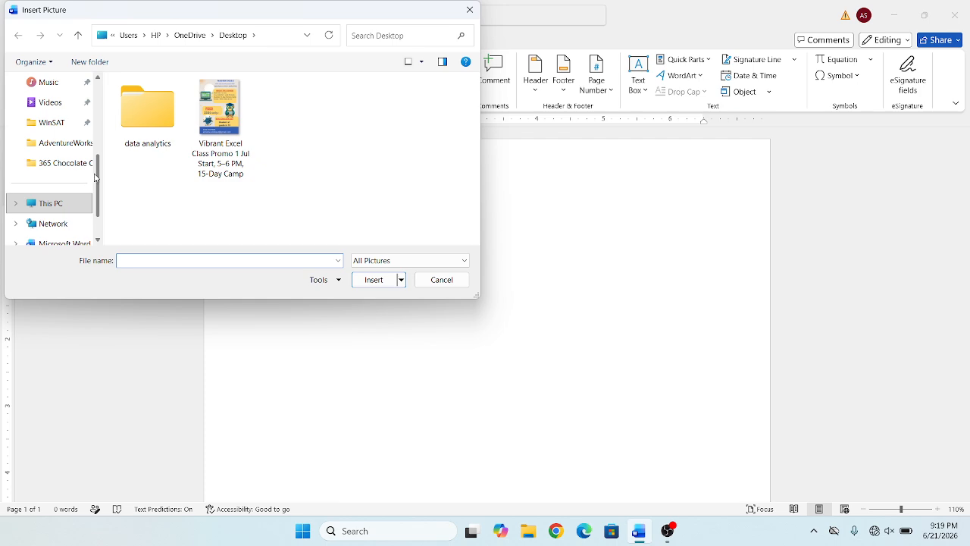
pyautogui.moveTo(99, 182); pyautogui.dragTo(111, 81)
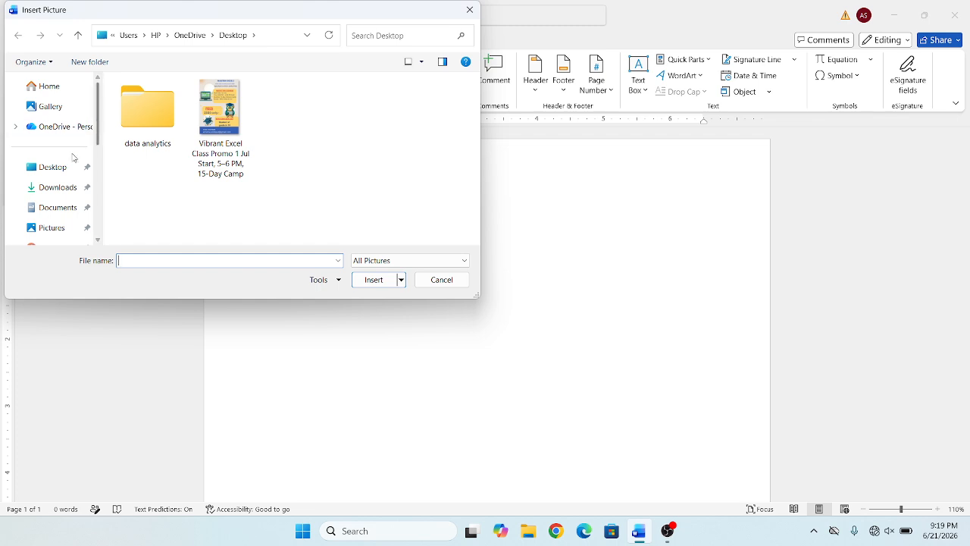
pyautogui.click(59, 189)
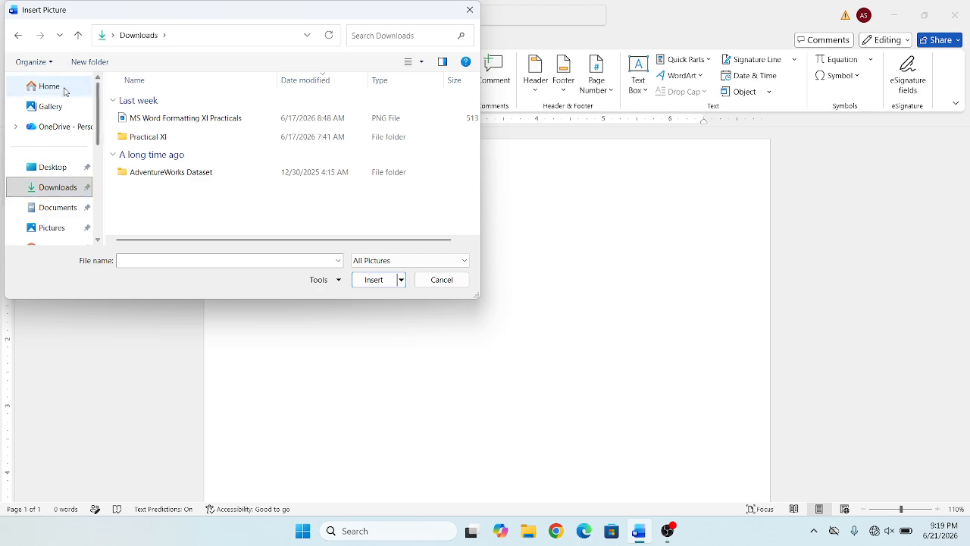
pyautogui.click(52, 110)
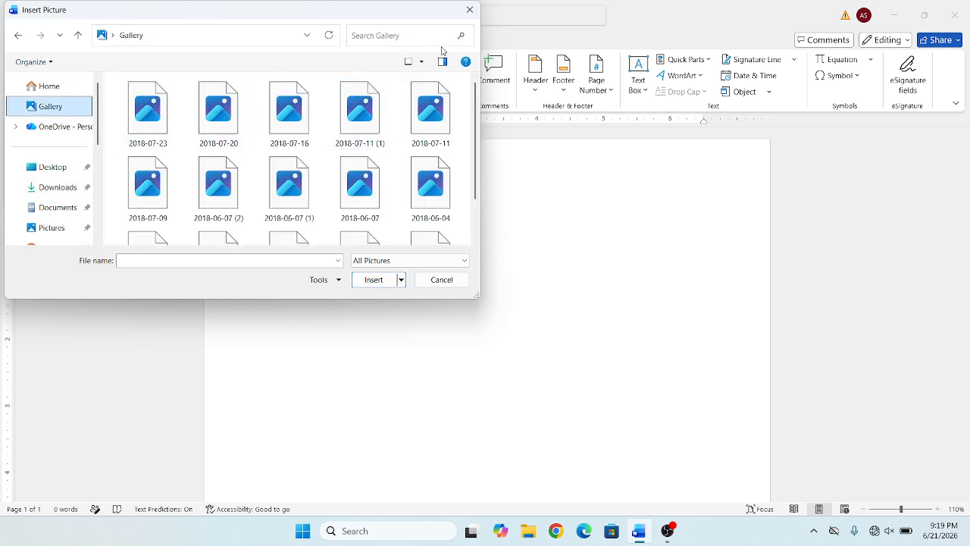
pyautogui.click(421, 61)
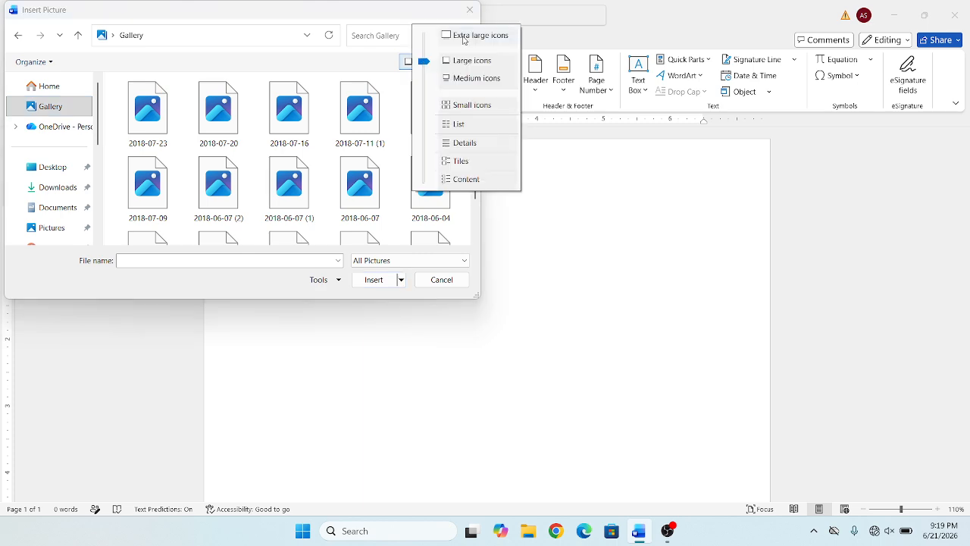
pyautogui.click(464, 37)
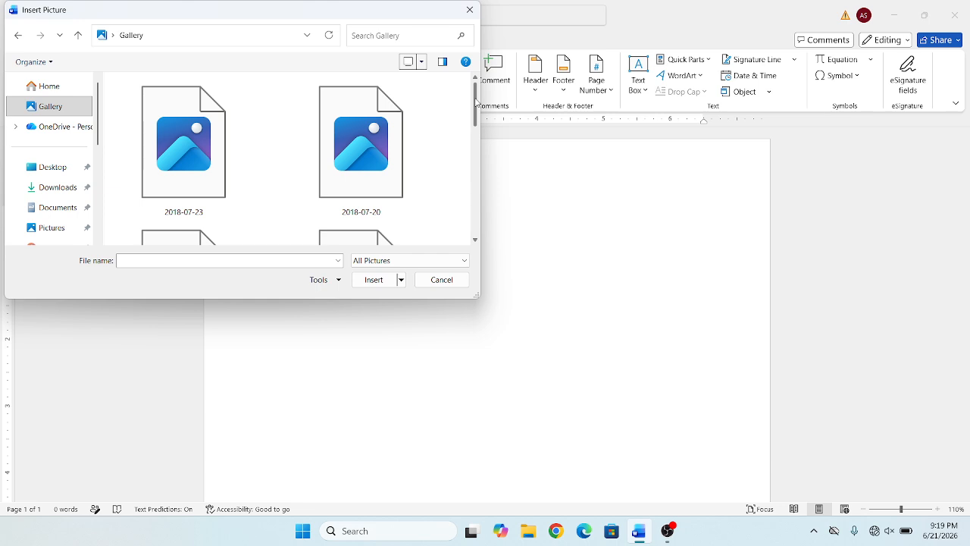
pyautogui.moveTo(477, 102); pyautogui.dragTo(489, 204)
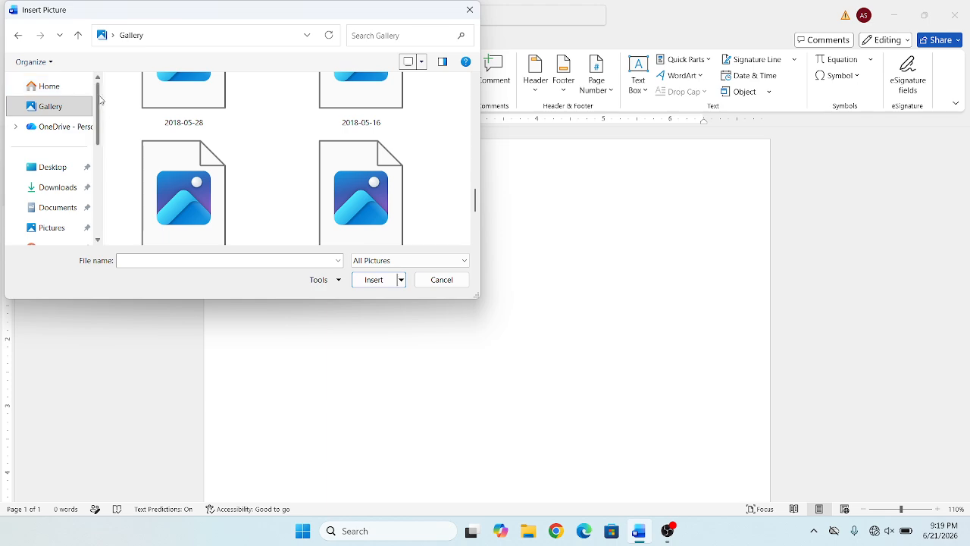
# Insert the picture "Vibrant Excel Class Promo 1 Jul Start, 5–6 PM, 15-Day Camp" from the Desktop folder into the empty page.
pyautogui.click(61, 172)
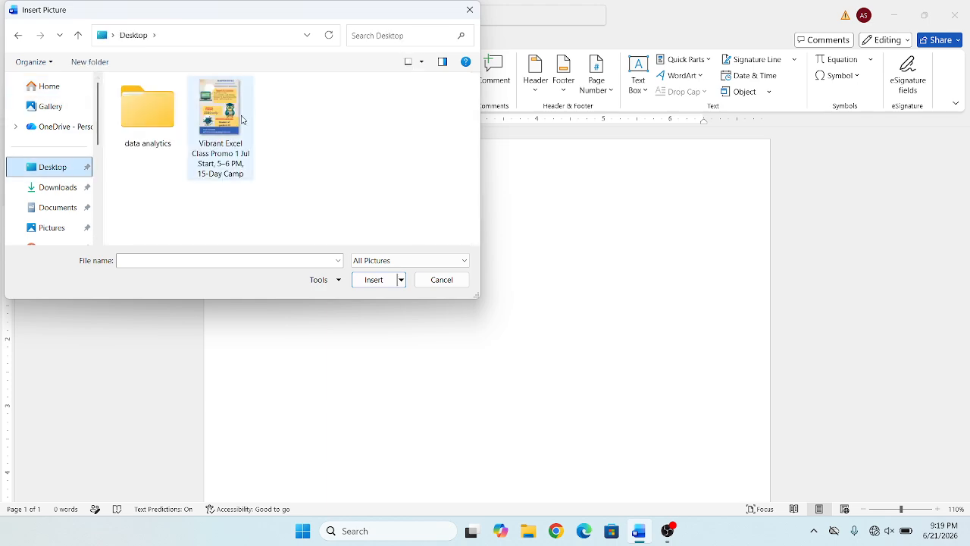
pyautogui.doubleClick(242, 119)
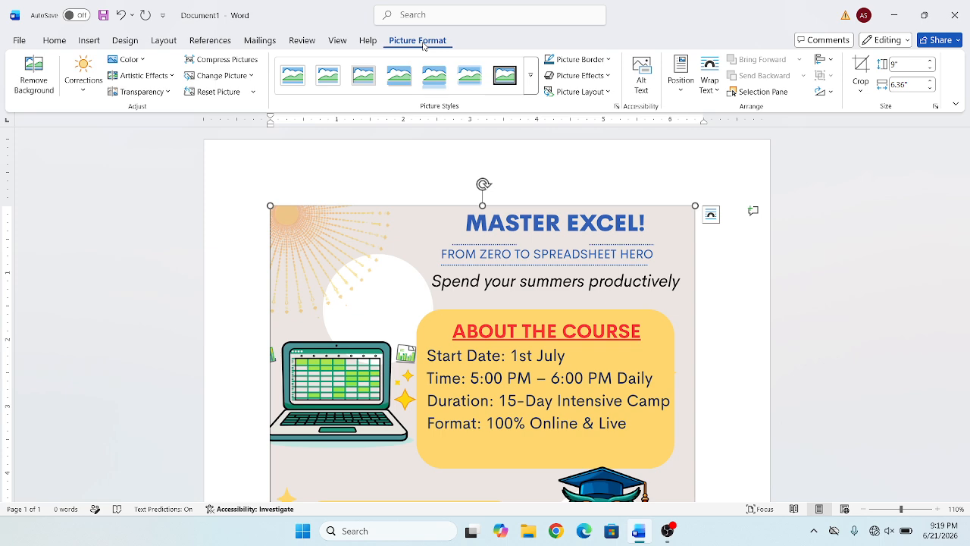
# Examine the color, transparency and correction presets available for the inserted poster picture without applying any.
pyautogui.click(146, 63)
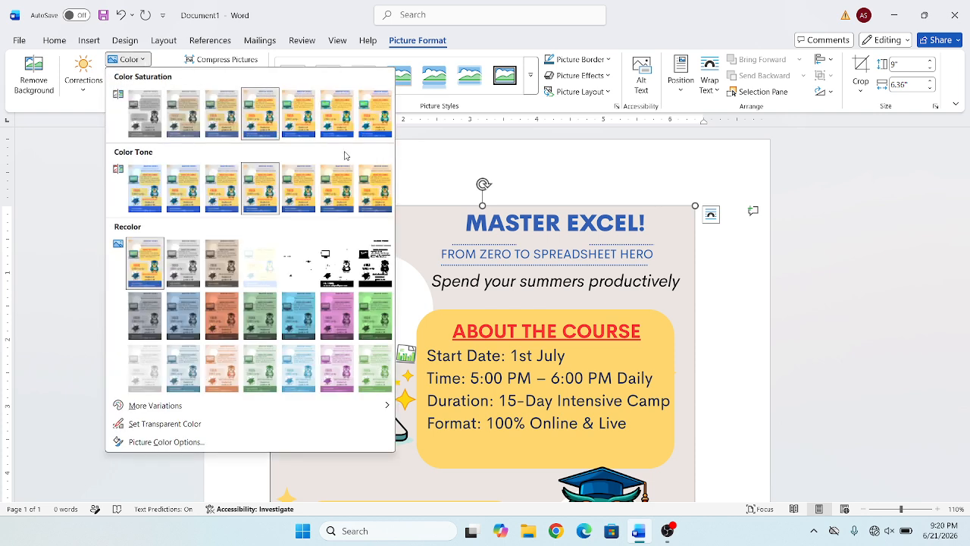
pyautogui.click(476, 98)
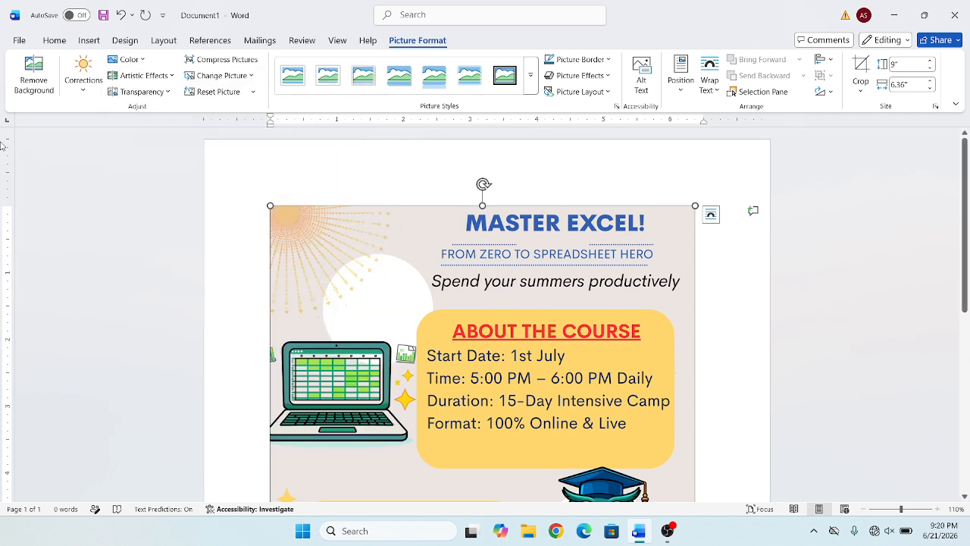
pyautogui.click(163, 91)
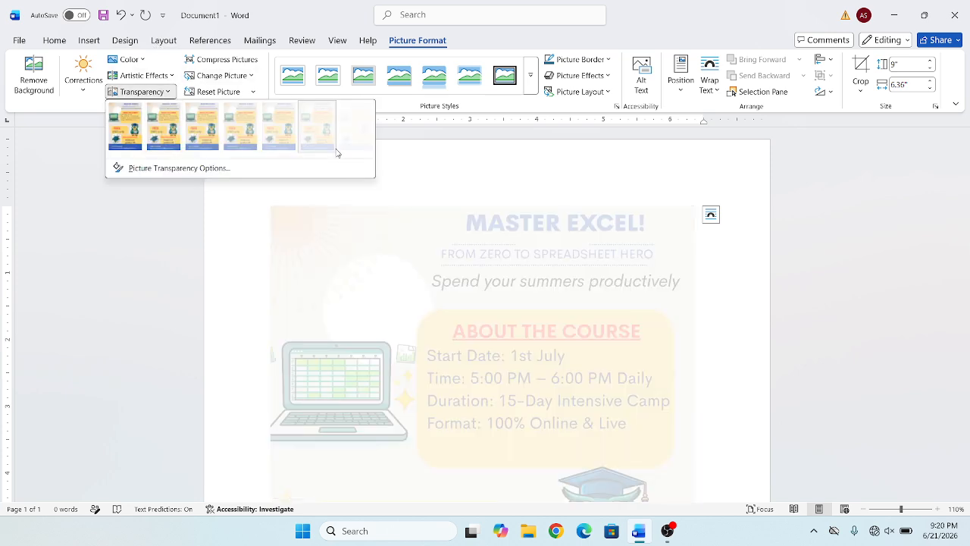
pyautogui.click(242, 205)
pyautogui.click(83, 76)
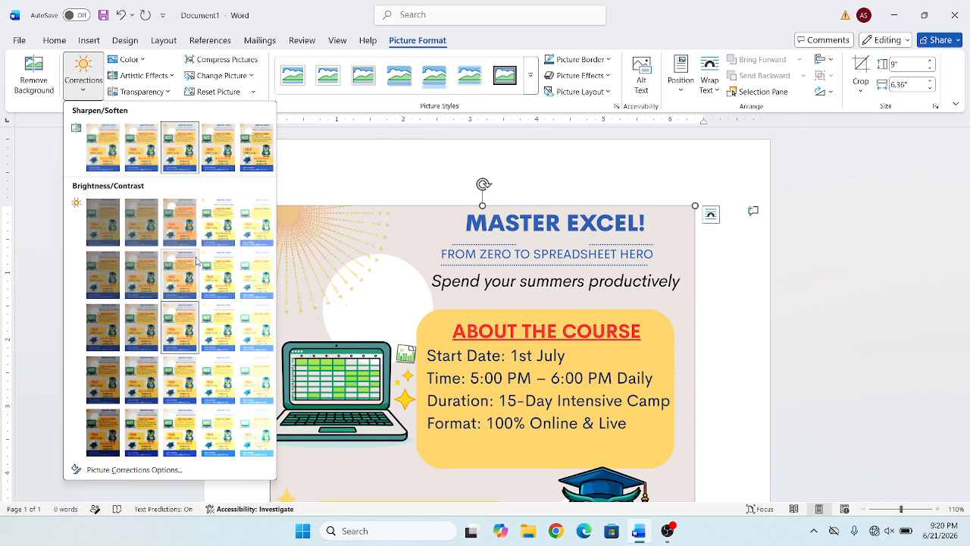
pyautogui.click(405, 164)
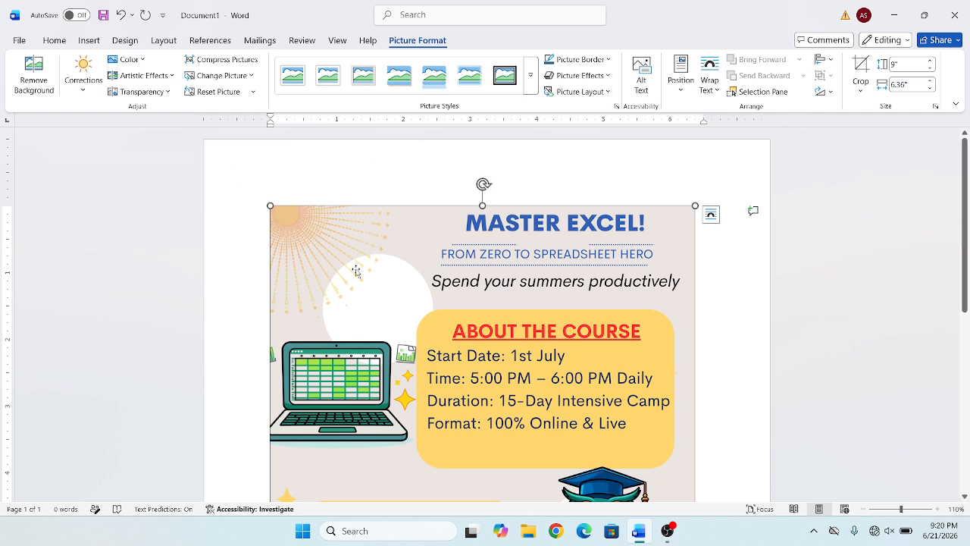
# Start removing the background of the inserted poster picture.
pyautogui.click(27, 66)
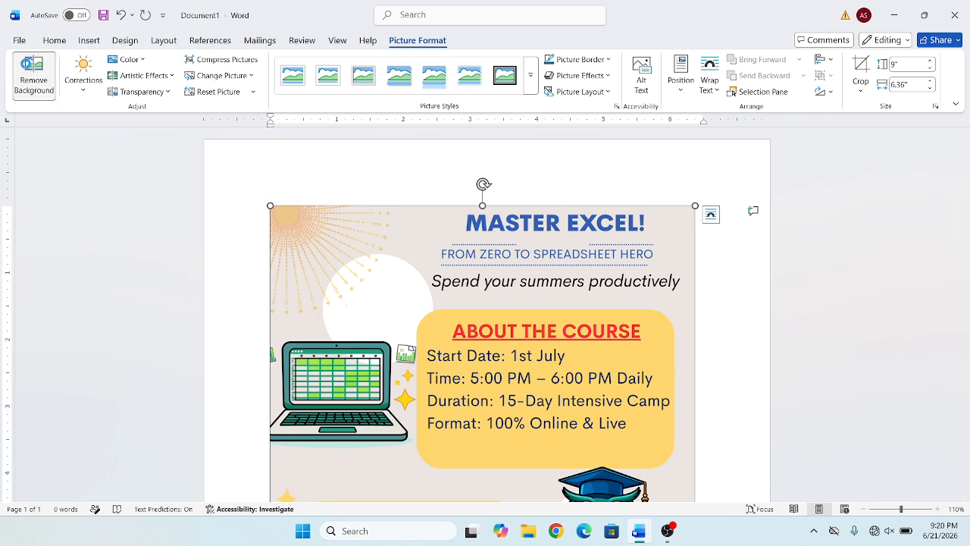